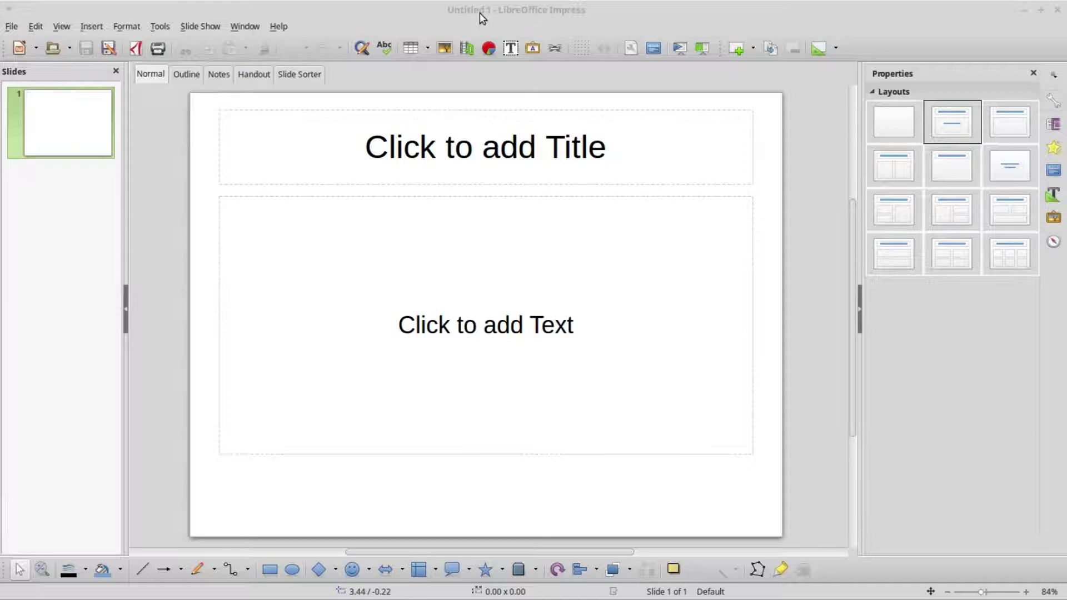
Focus the Impress window and glance at its window-management menu without changing anything.
left_click(1018, 16)
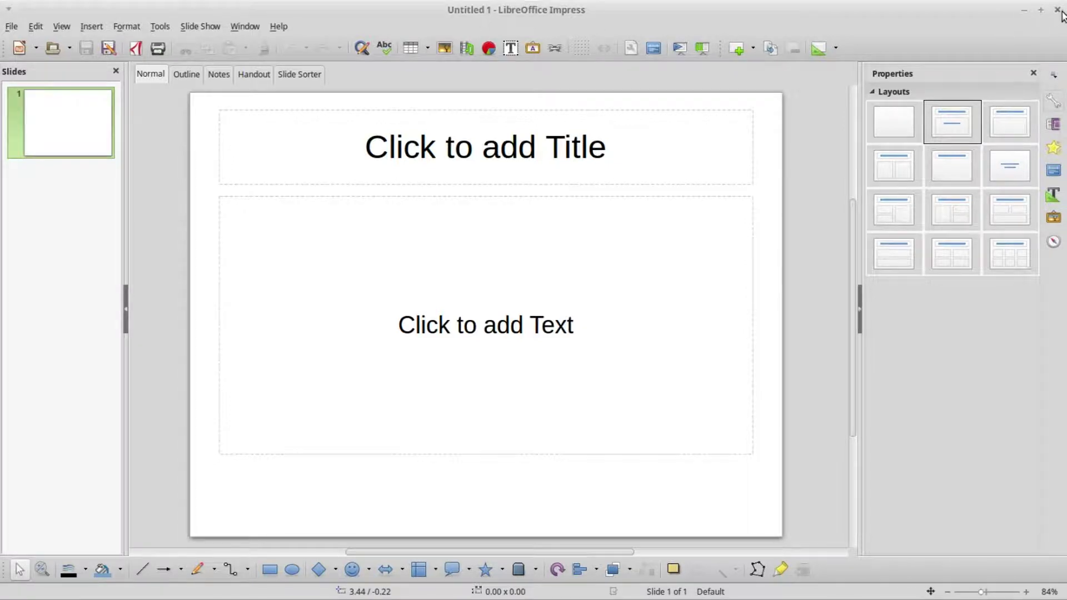
left_click(9, 8)
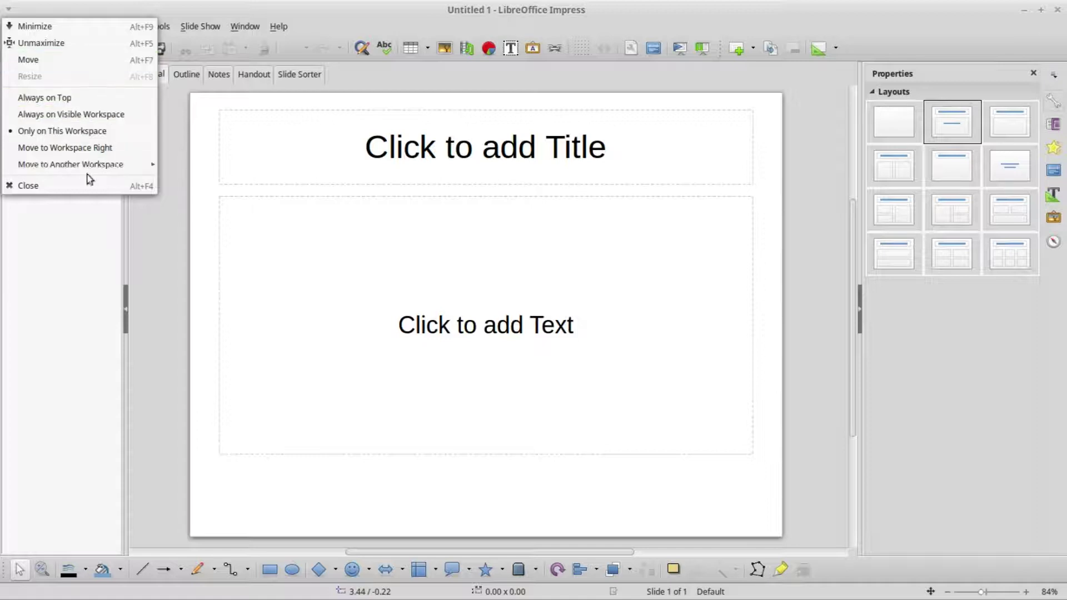
left_click(211, 8)
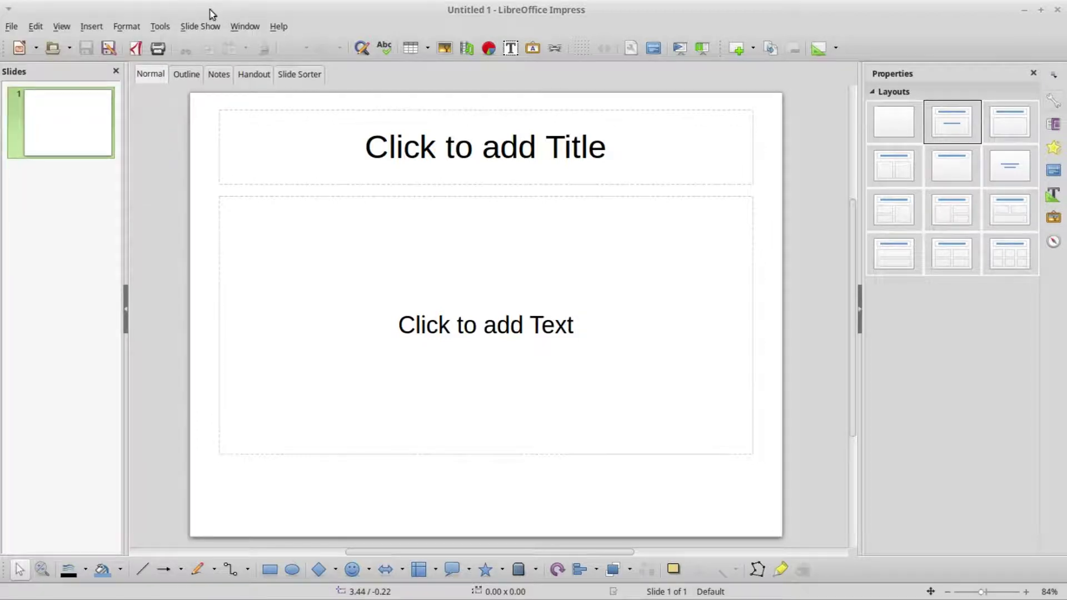
Browse the main menus from File through Help, closing them unchanged.
left_click(12, 26)
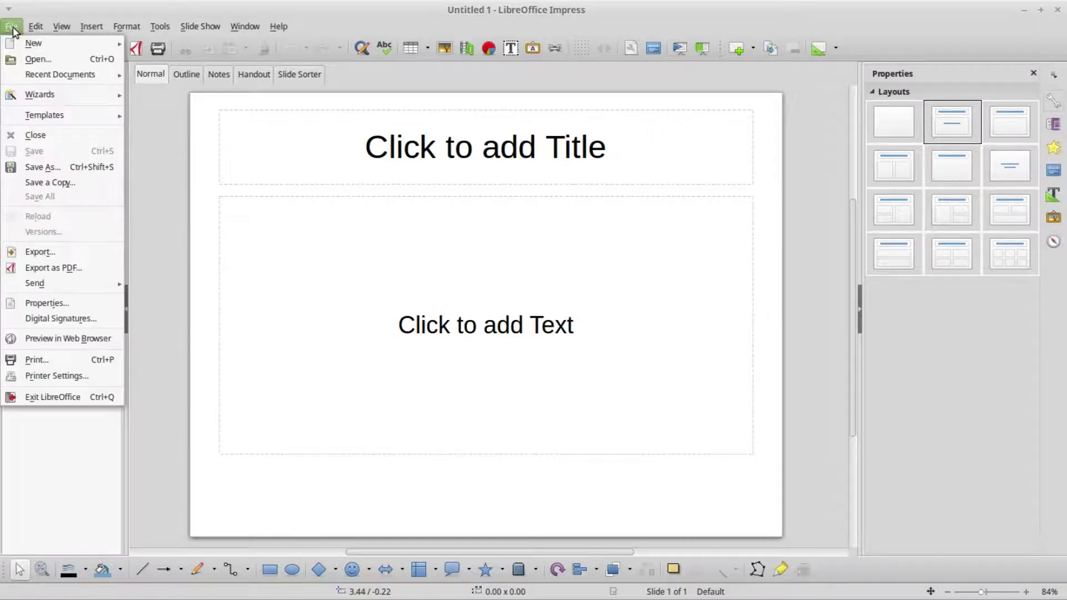
mouse_move(103, 27)
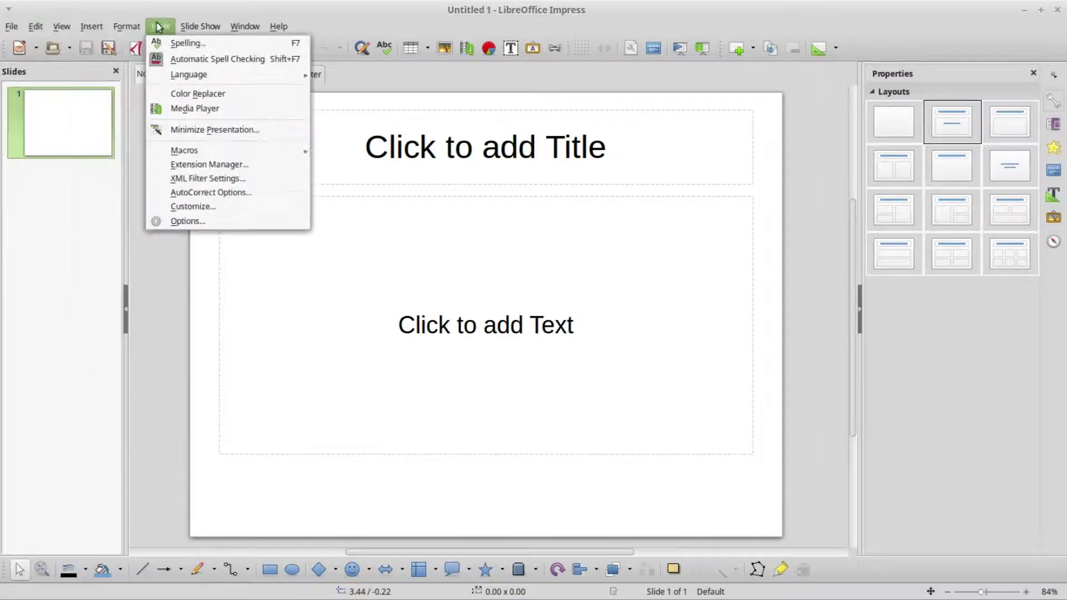
mouse_move(278, 26)
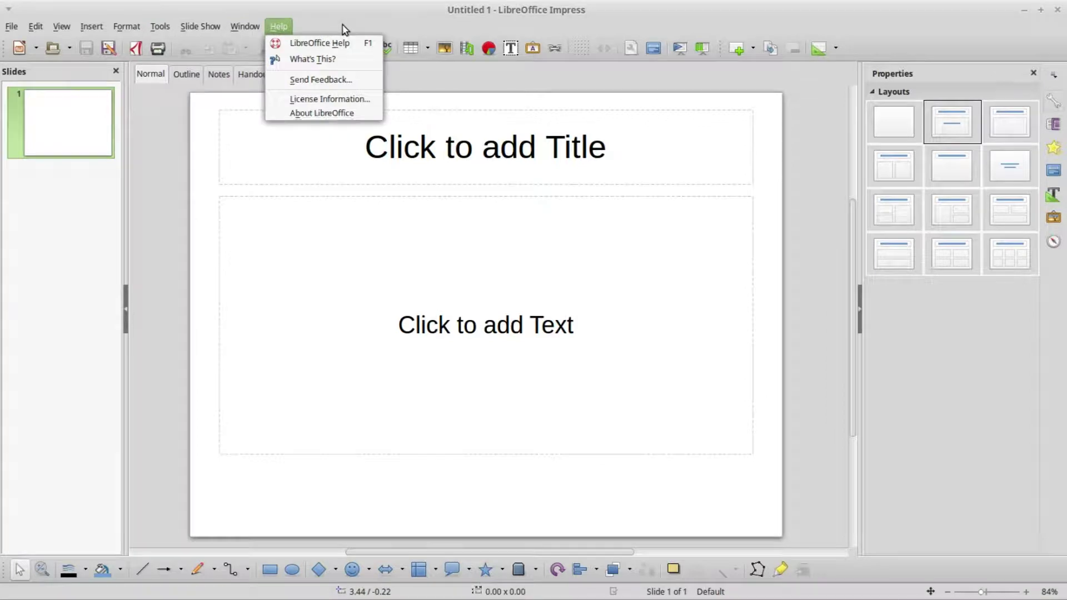
left_click(343, 30)
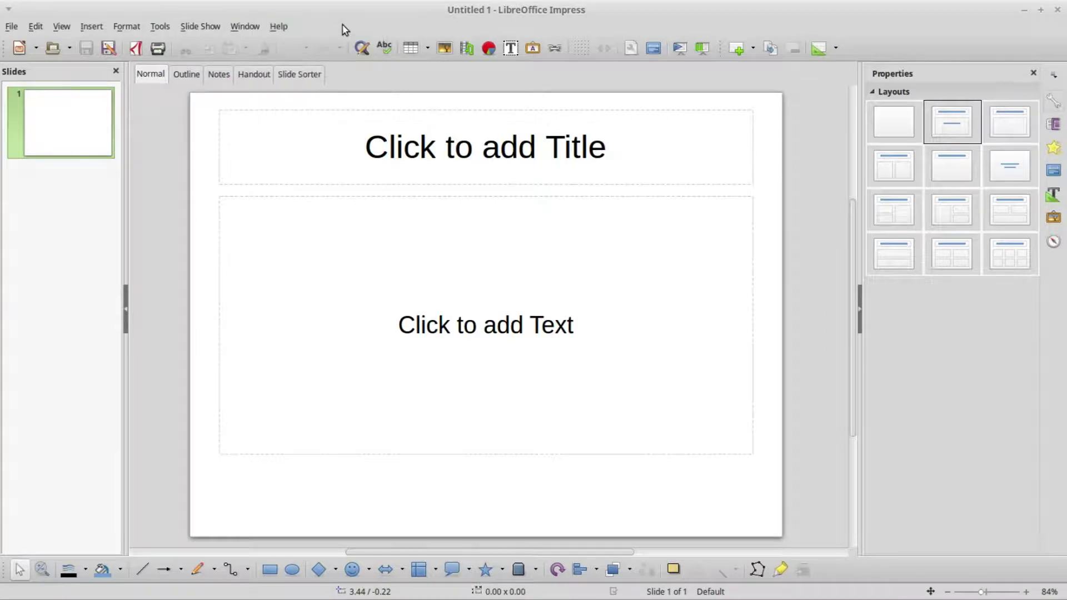
Float the Presentation toolbar over the slide, then dock it back in place.
left_click(737, 52)
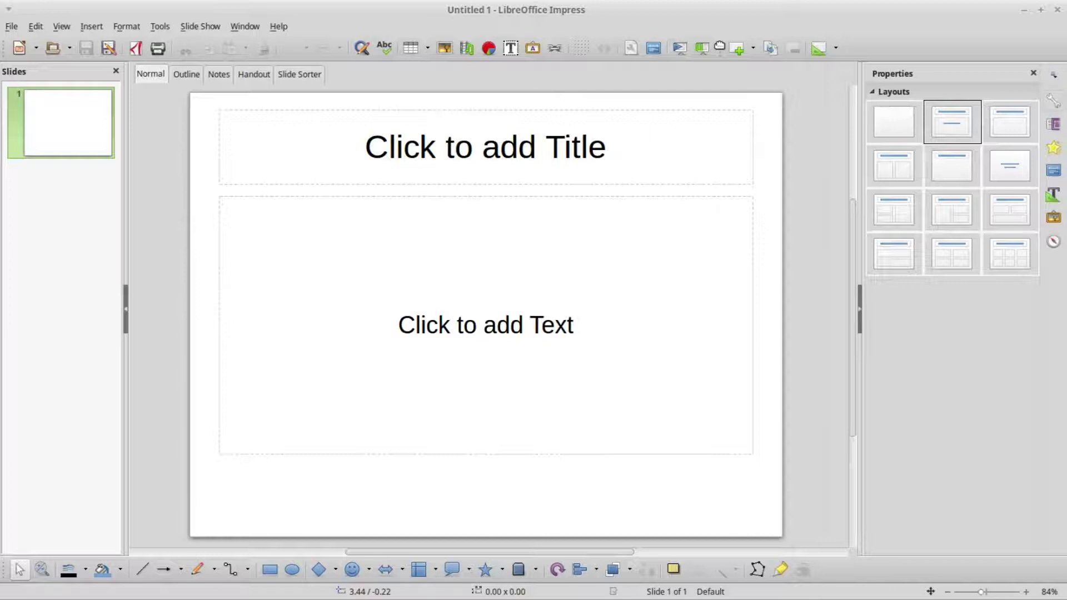
left_click_drag(719, 47, 468, 132)
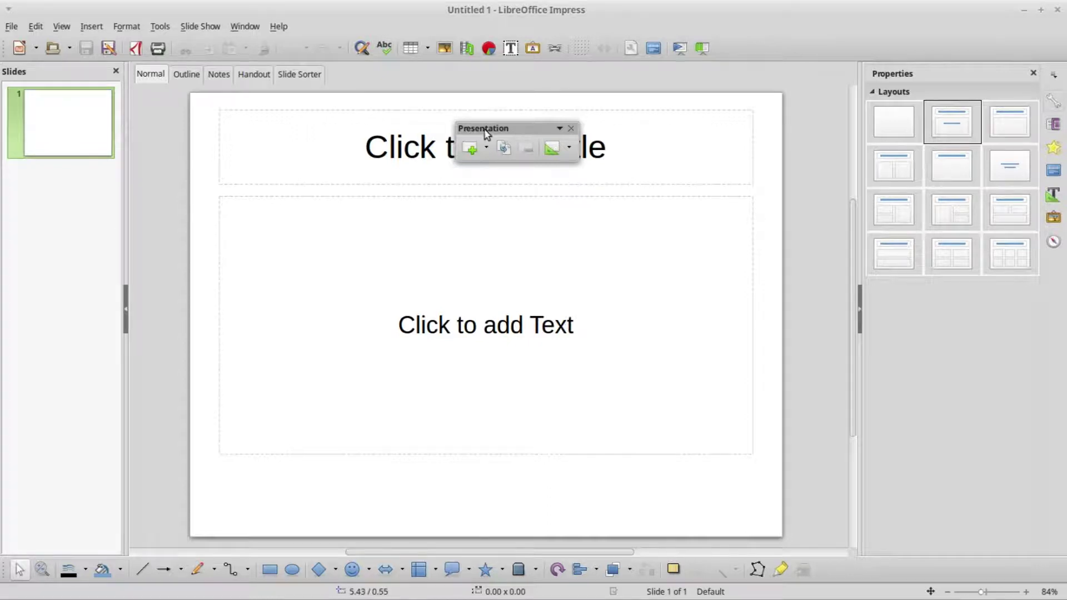
left_click_drag(484, 129, 711, 49)
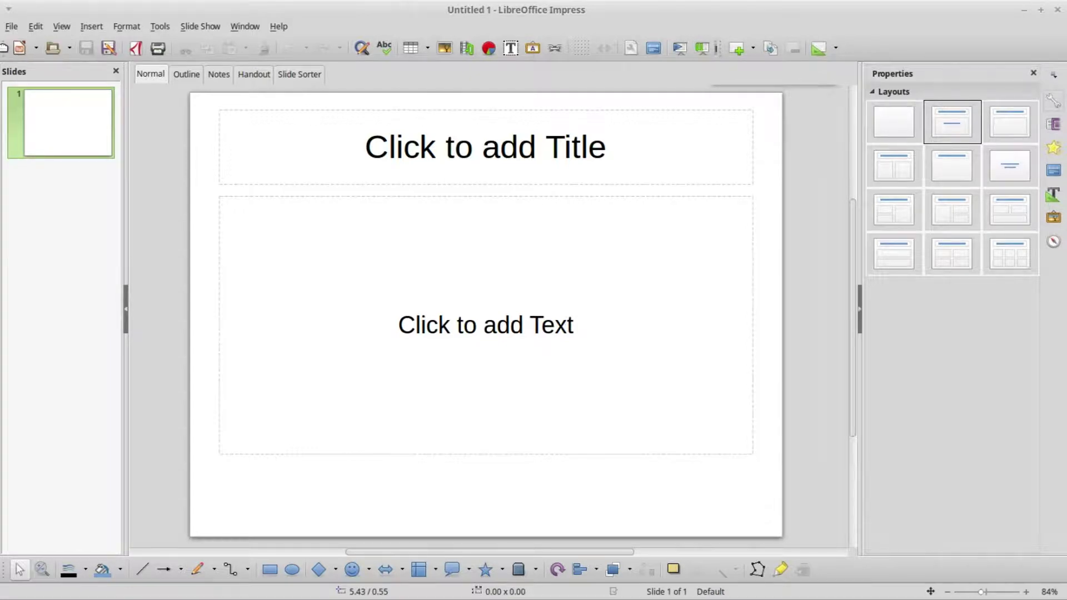
Lock the Standard toolbar's position, then unlock it again.
right_click(4, 49)
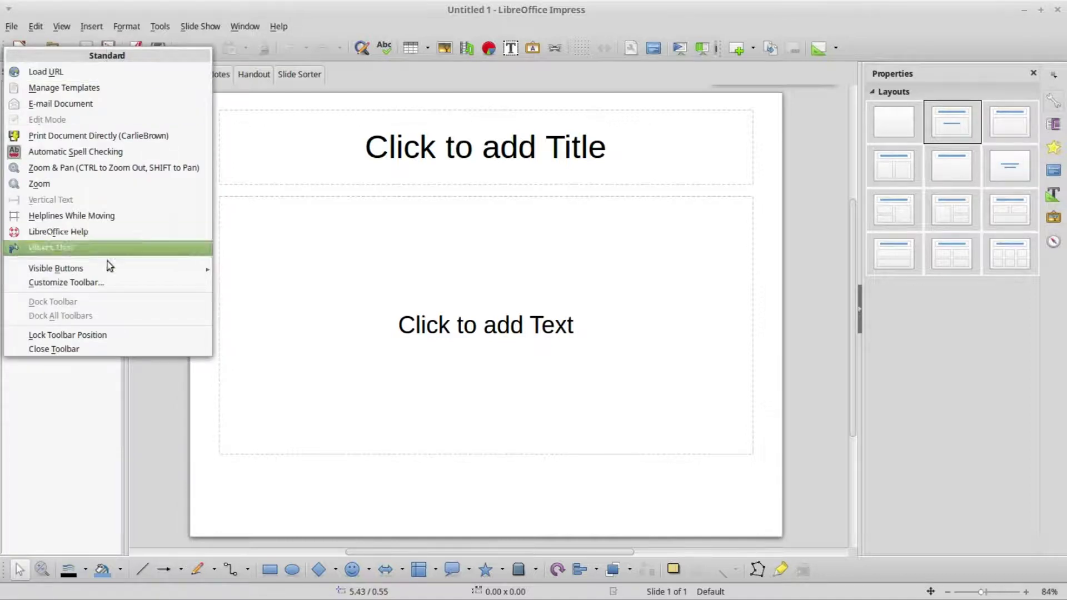
left_click(94, 339)
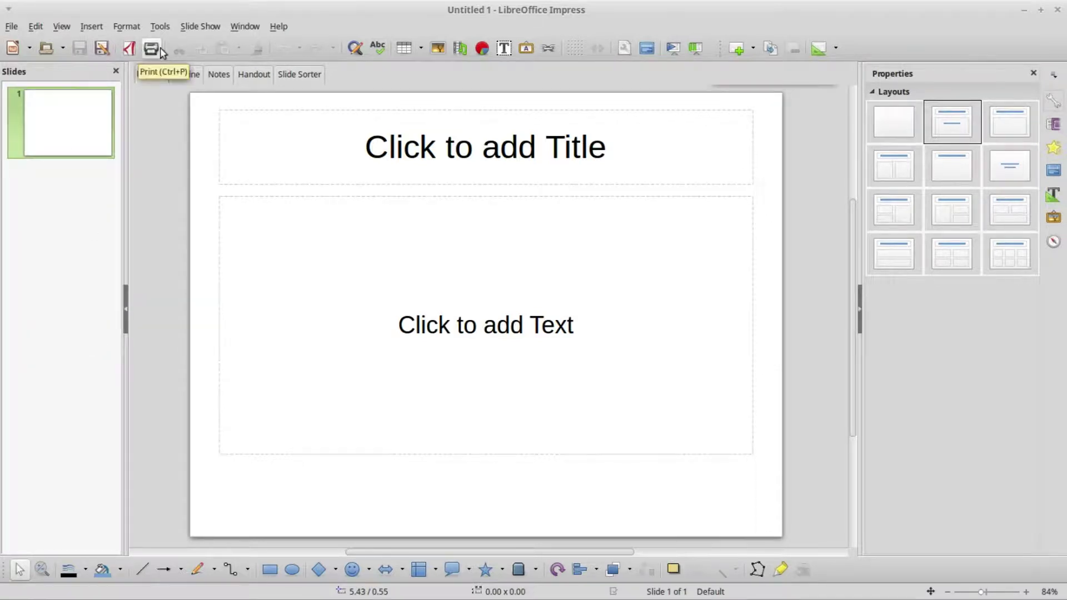
right_click(213, 54)
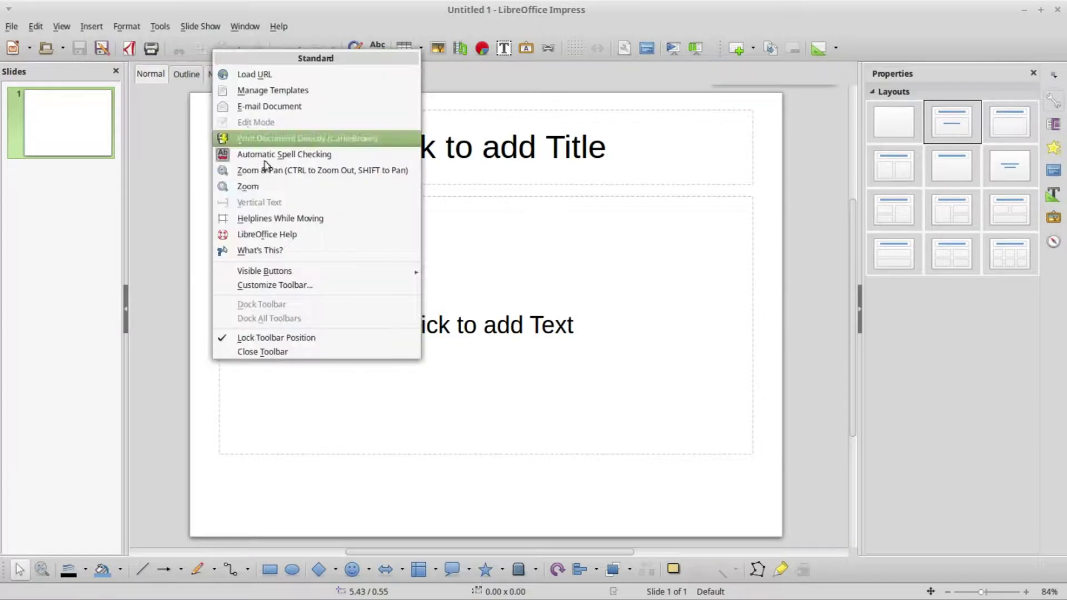
left_click(278, 339)
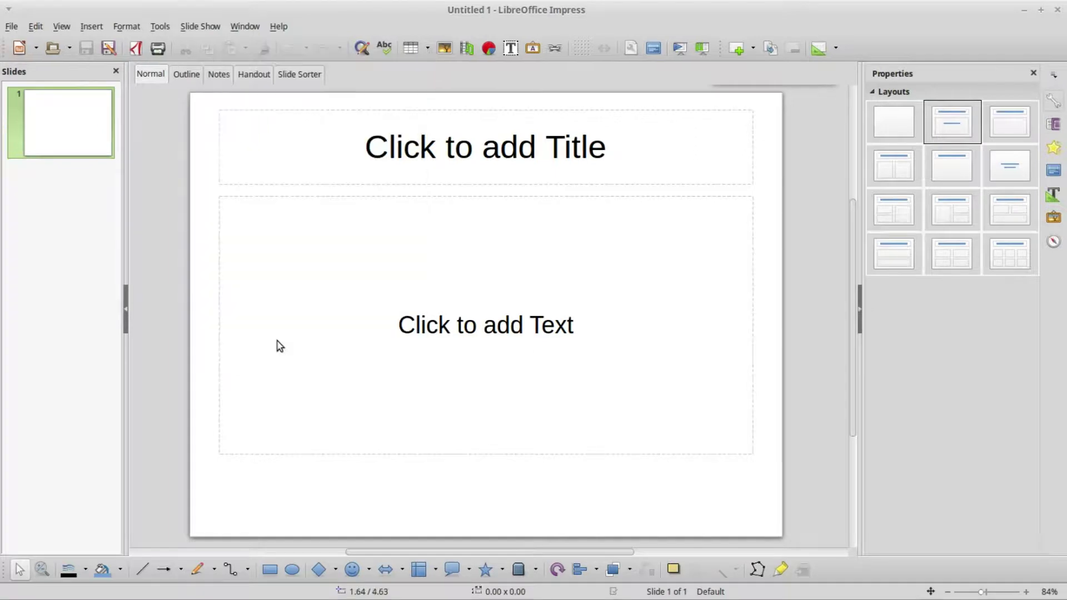
Close the Standard toolbar, then check the Presentation toolbar's options without changes.
right_click(2, 50)
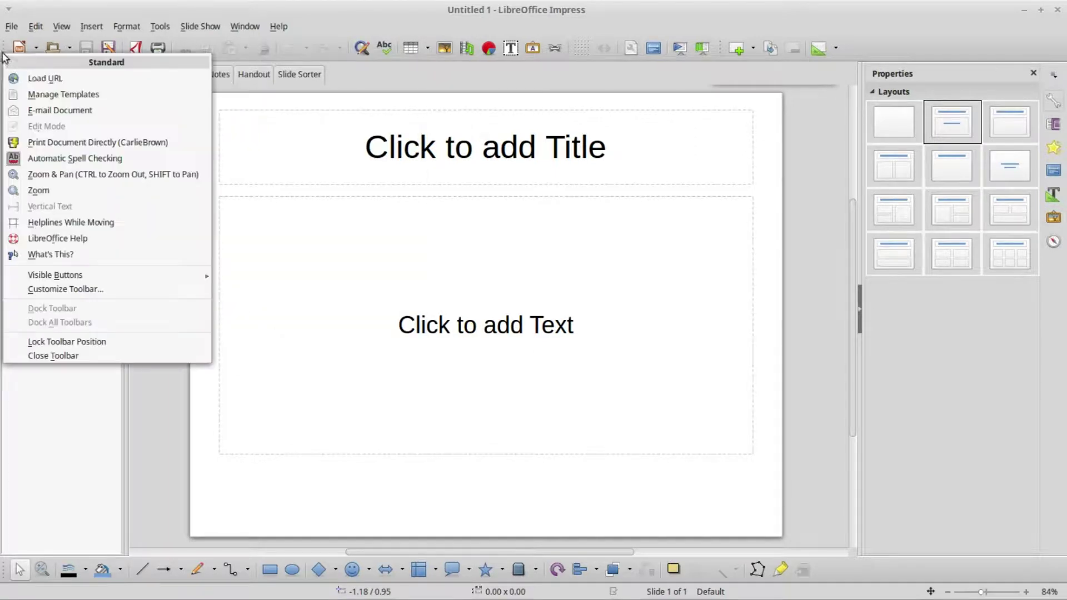
left_click(72, 356)
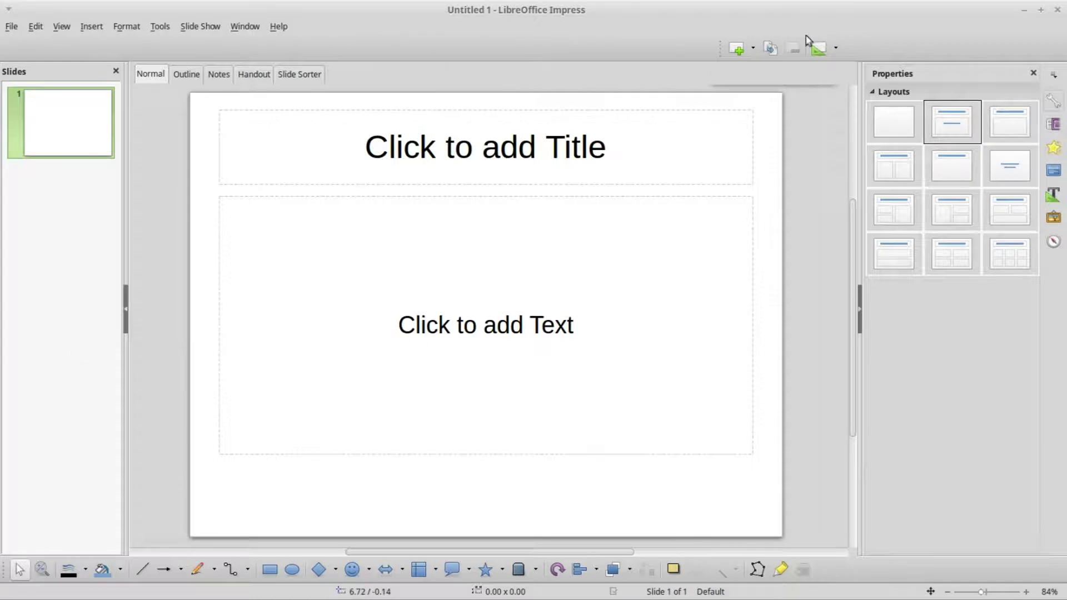
right_click(718, 48)
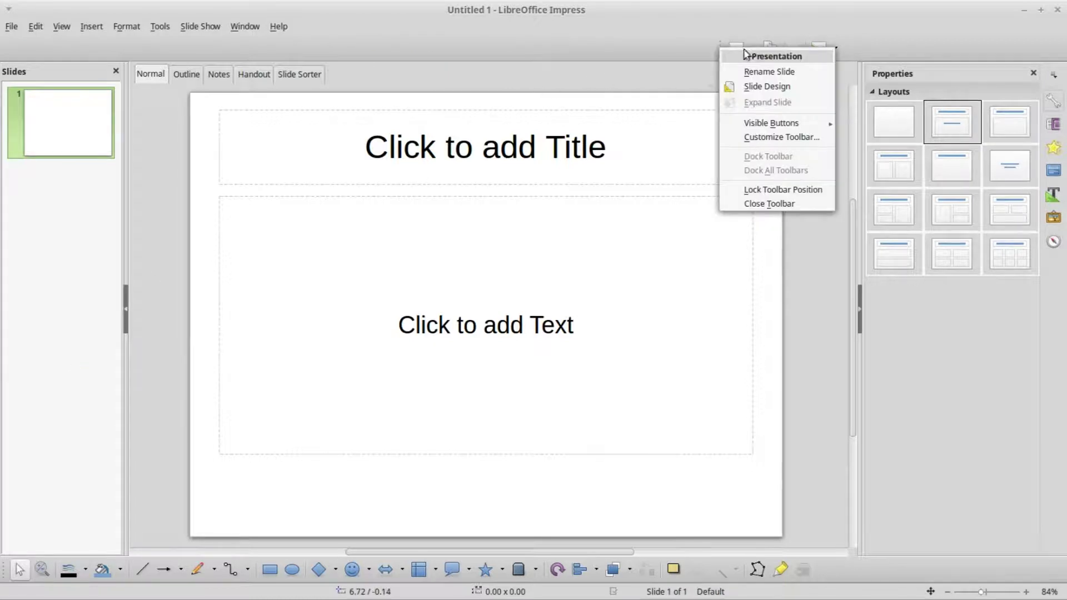
left_click(638, 50)
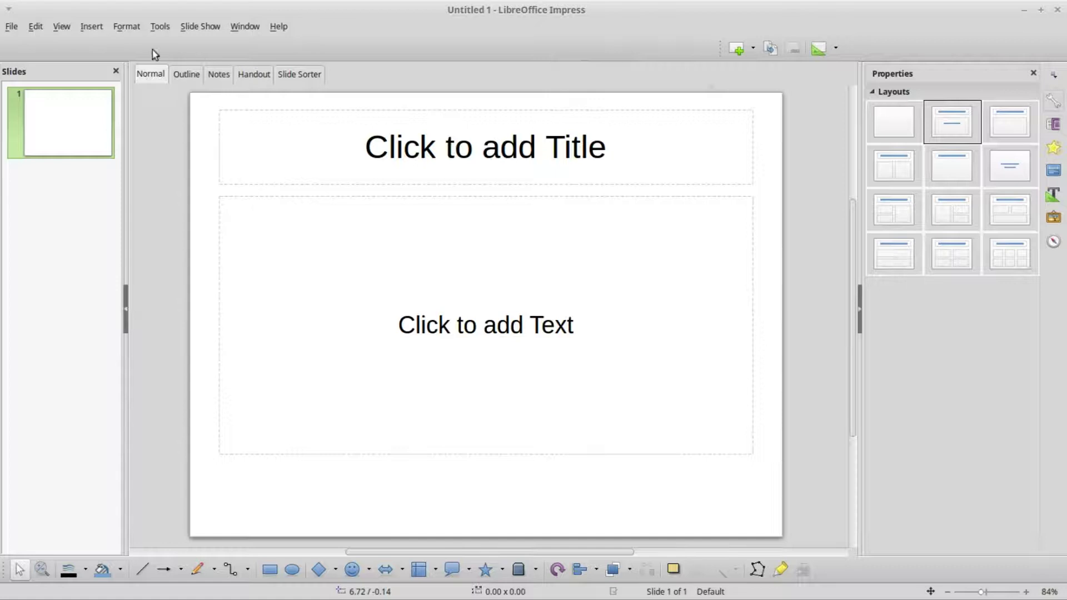
Re-enable the Standard toolbar from the View > Toolbars list.
left_click(59, 30)
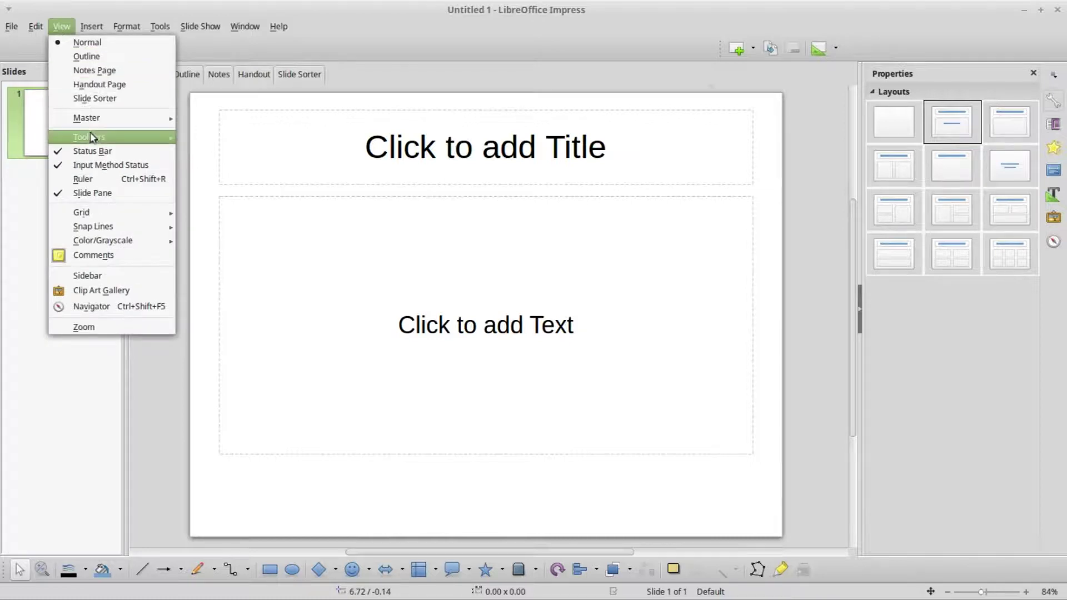
mouse_move(93, 139)
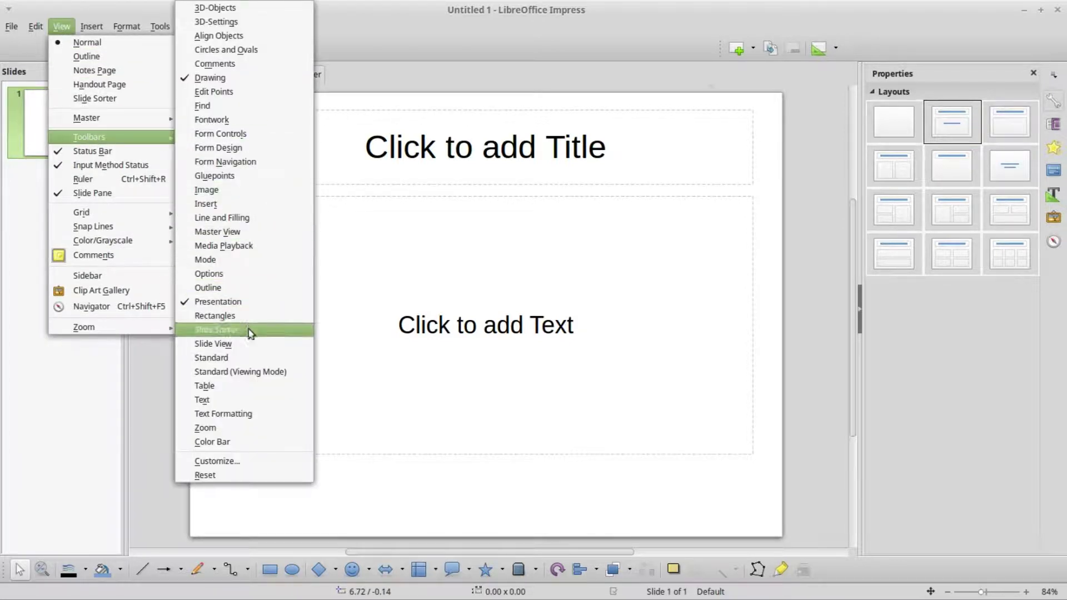
left_click(243, 360)
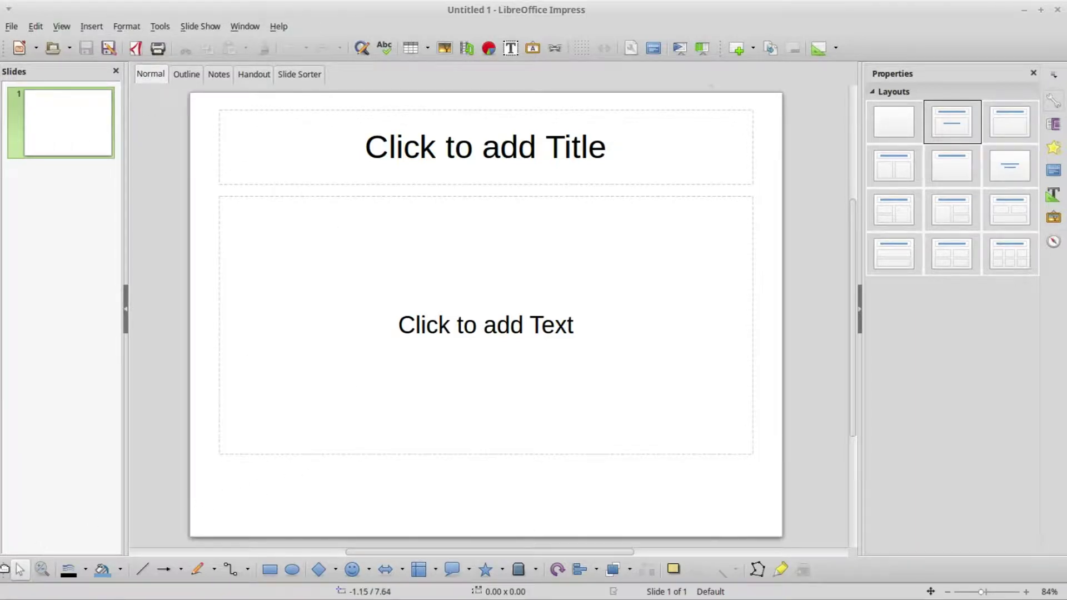
Float the Drawing toolbar, dock it on the right edge, then drag it loose near the bottom-left.
mouse_move(5, 569)
left_mouse_down()
mouse_move(59, 514)
mouse_move(145, 357)
mouse_move(167, 357)
mouse_move(4, 342)
left_mouse_up()
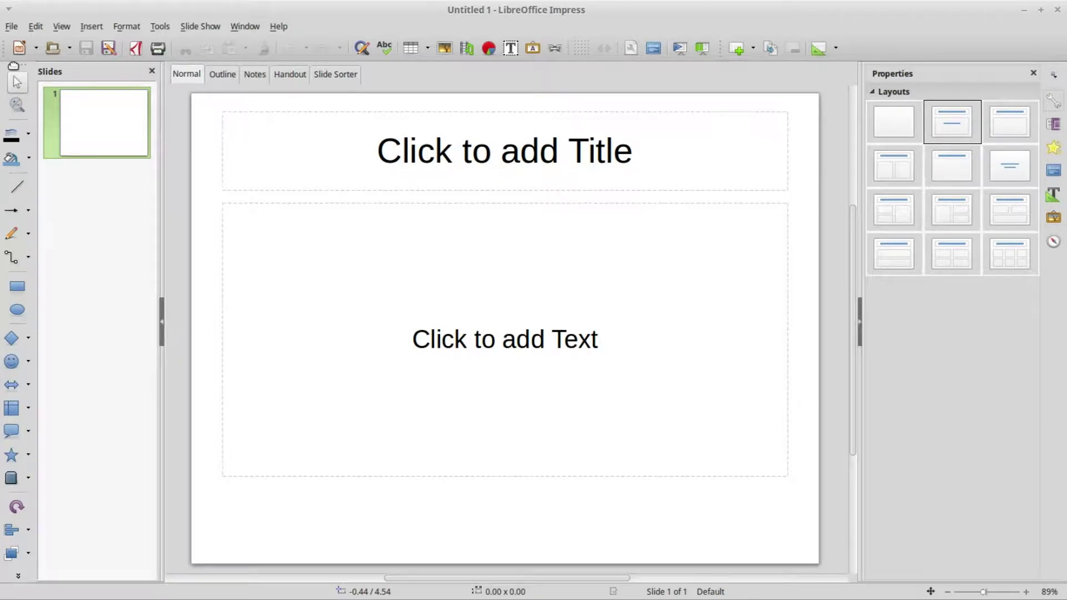
mouse_move(14, 66)
left_mouse_down()
mouse_move(238, 131)
mouse_move(871, 223)
mouse_move(1064, 227)
left_mouse_up()
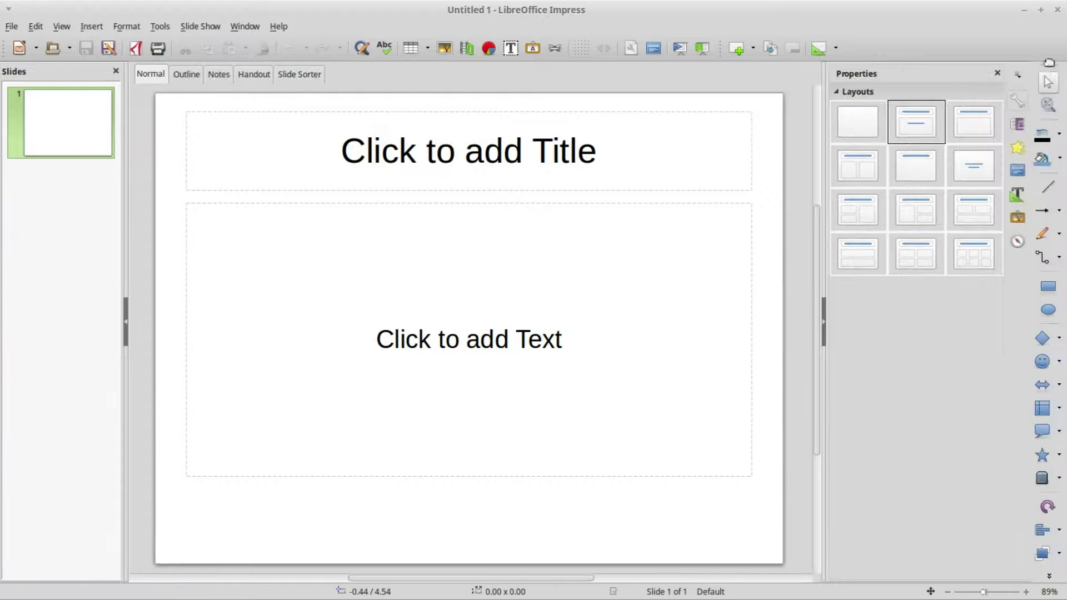
mouse_move(1050, 66)
left_mouse_down()
mouse_move(500, 219)
mouse_move(124, 265)
mouse_move(128, 309)
mouse_move(13, 596)
left_mouse_up()
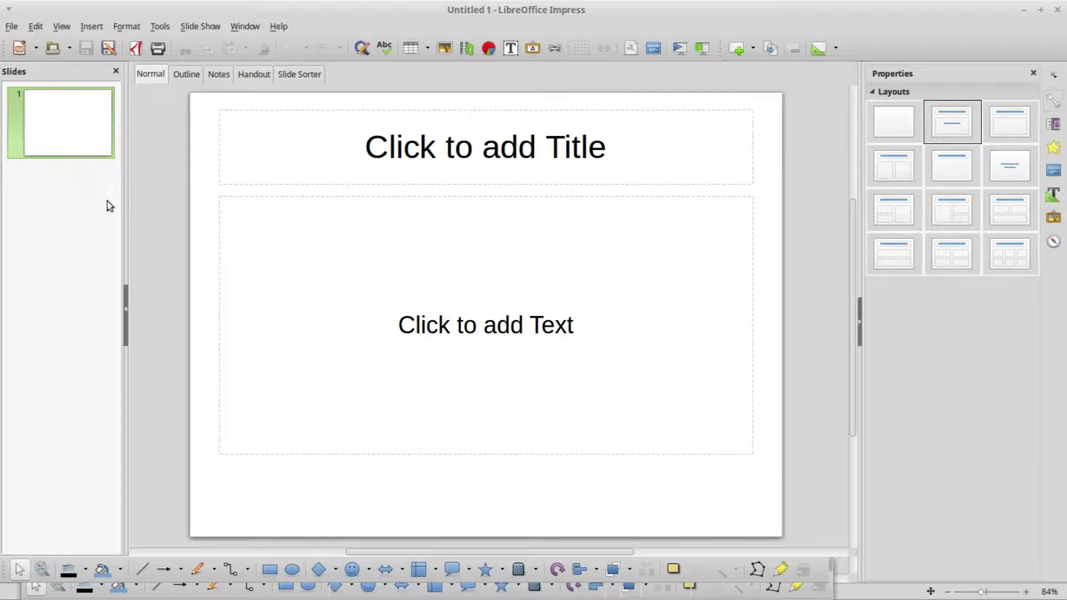
Widen the Slides pane, narrow it back to thumbnail width, then hide and reshow it.
left_click_drag(125, 212, 571, 276)
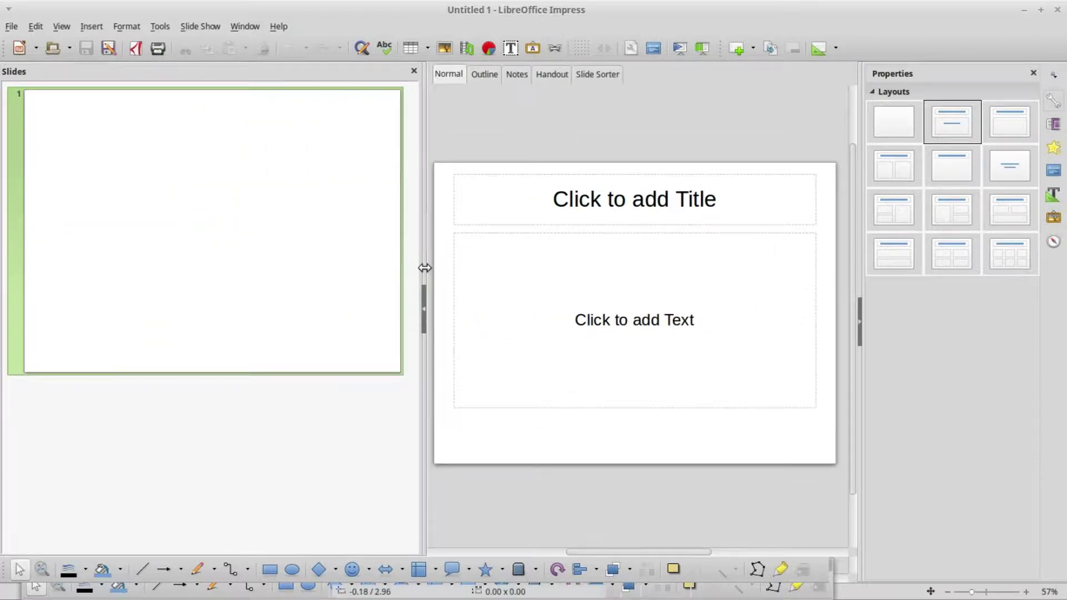
left_click_drag(427, 269, 111, 311)
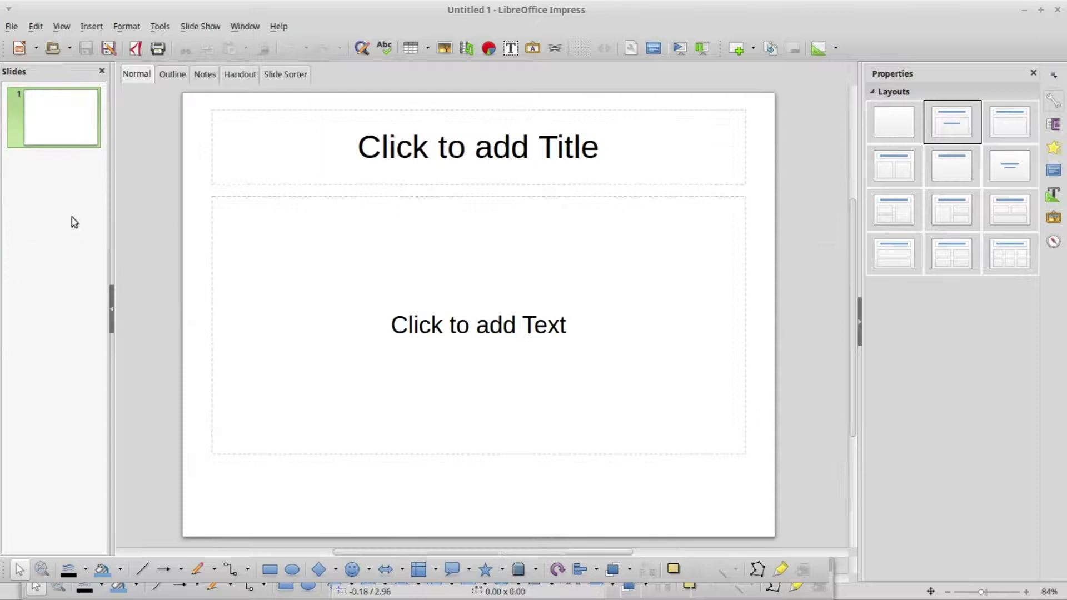
left_click(112, 315)
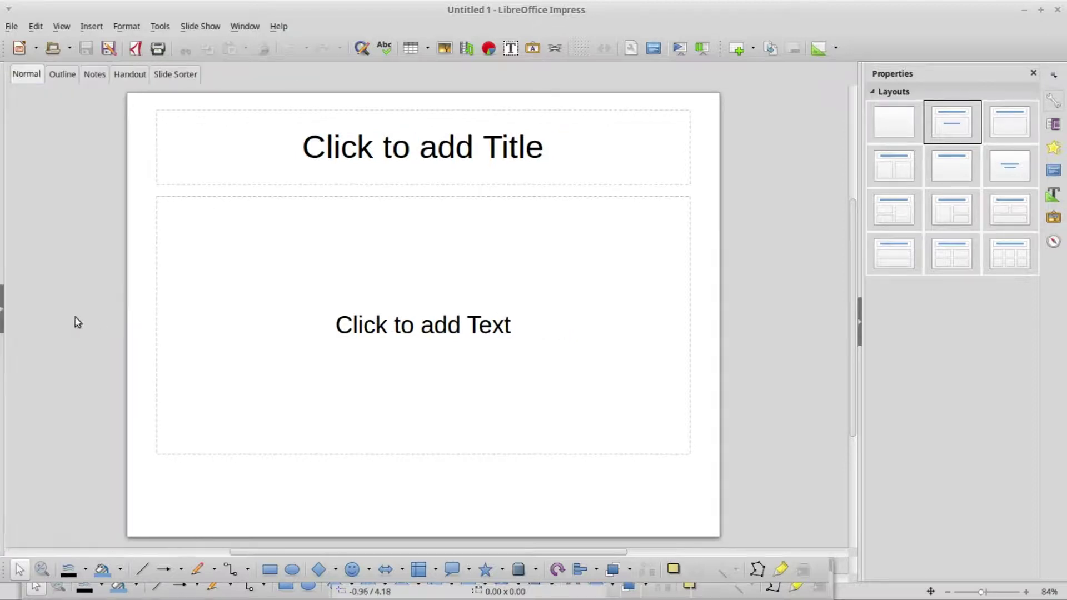
left_click(2, 314)
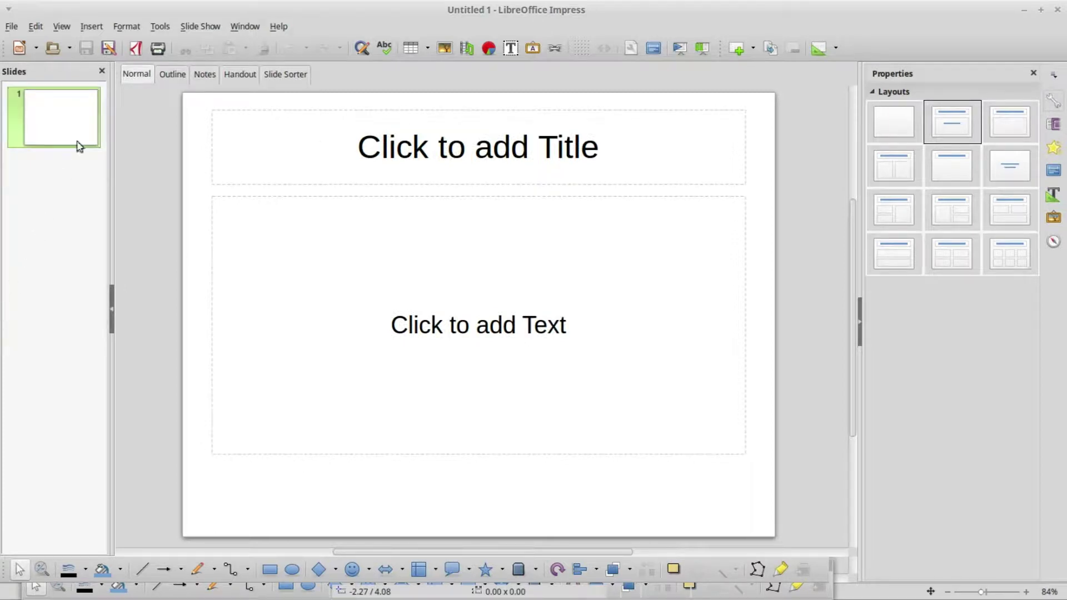
Close the Slides pane and restore it with View > Slide Pane.
left_click(103, 71)
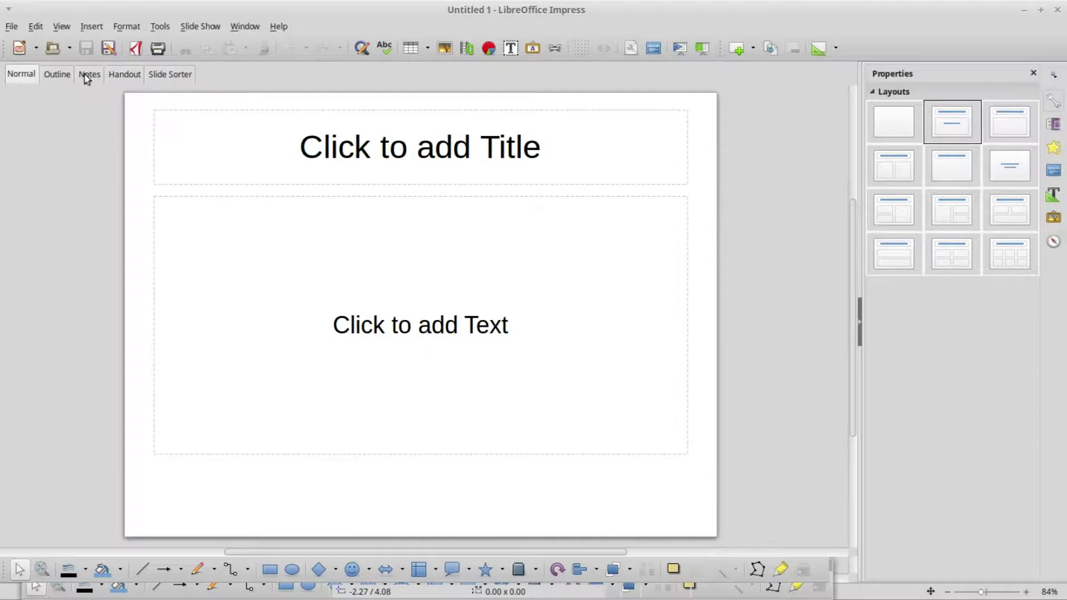
left_click(62, 26)
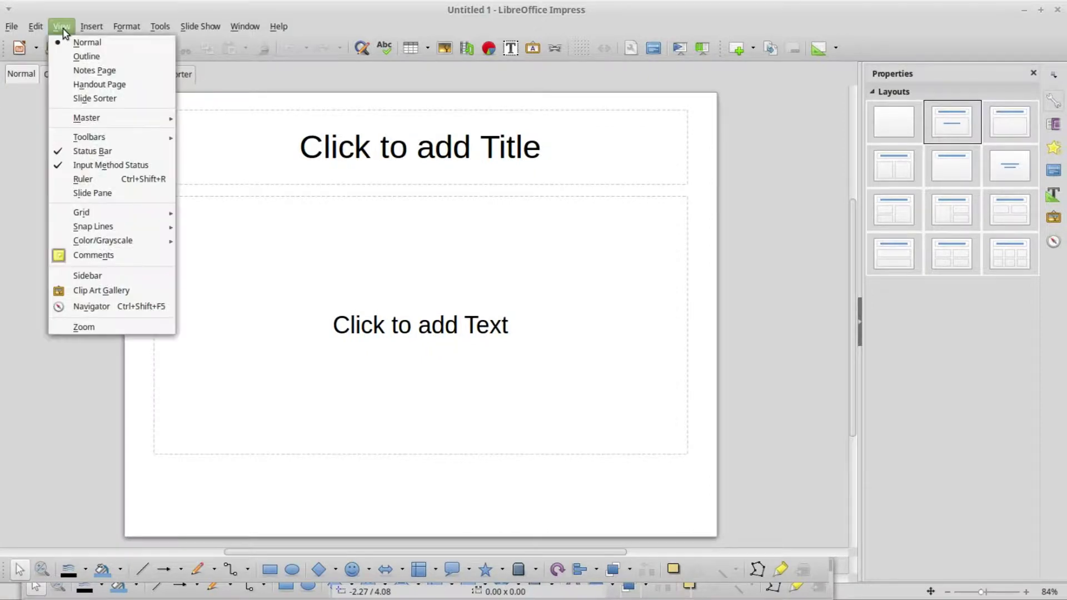
left_click(88, 196)
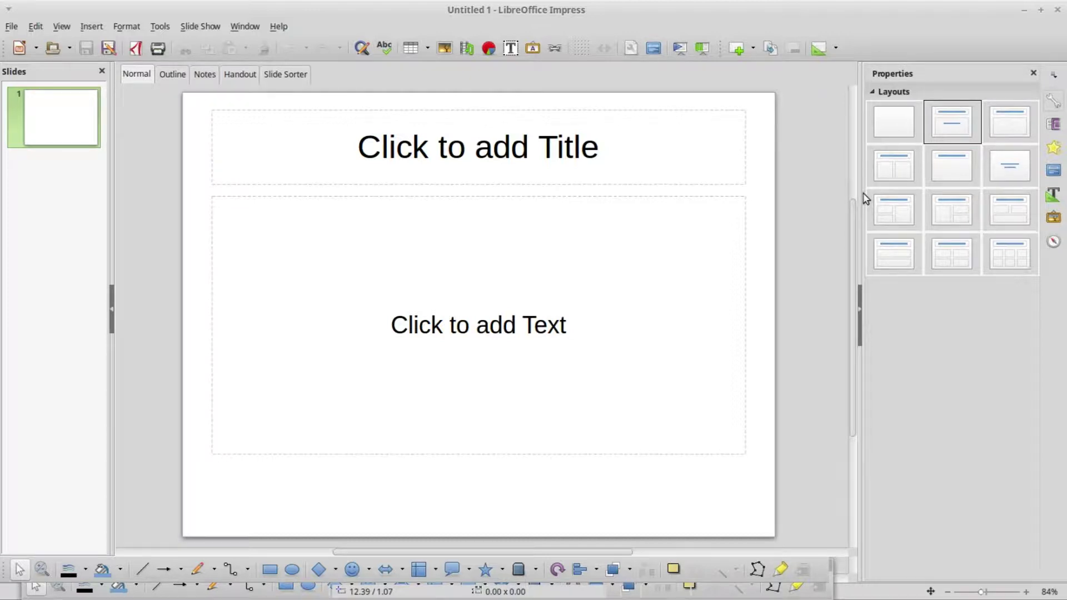
Narrow the Properties sidebar to two layout columns, then hide and reshow it with its handle.
left_click_drag(860, 177, 919, 196)
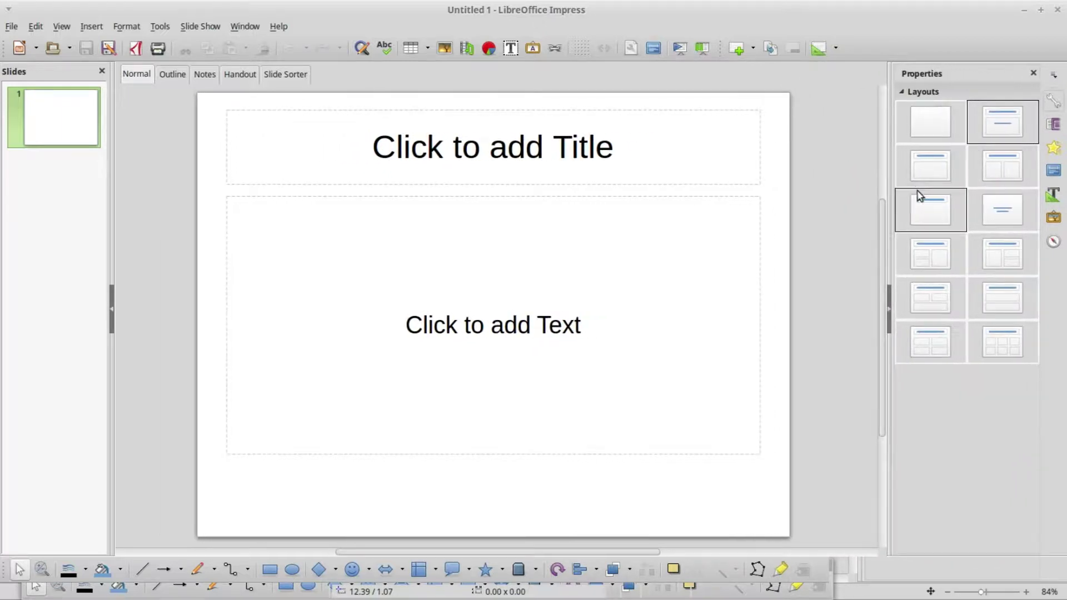
left_click(888, 304)
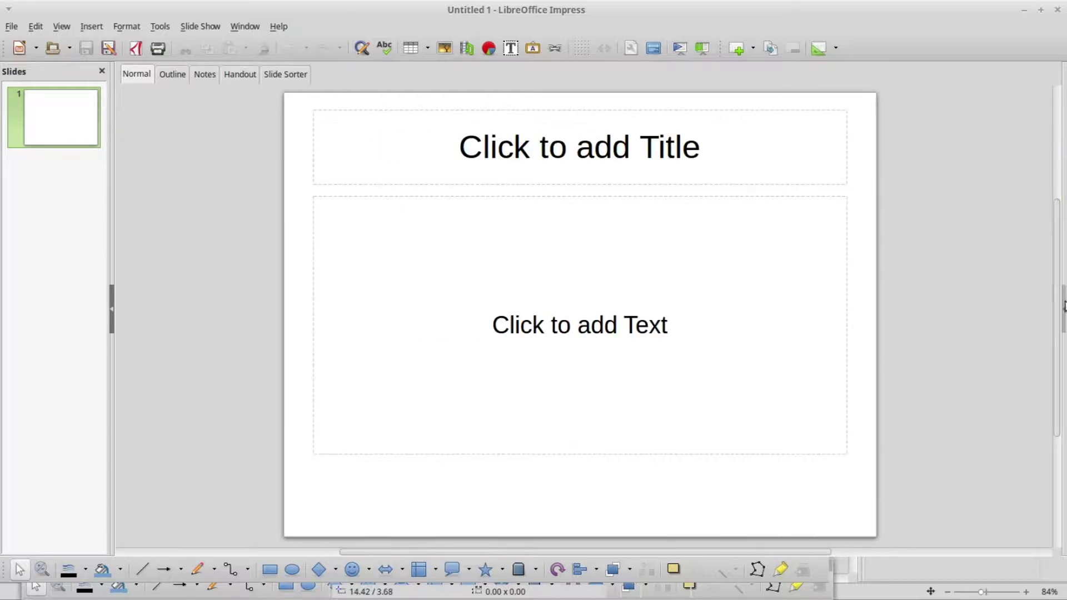
left_click(1063, 305)
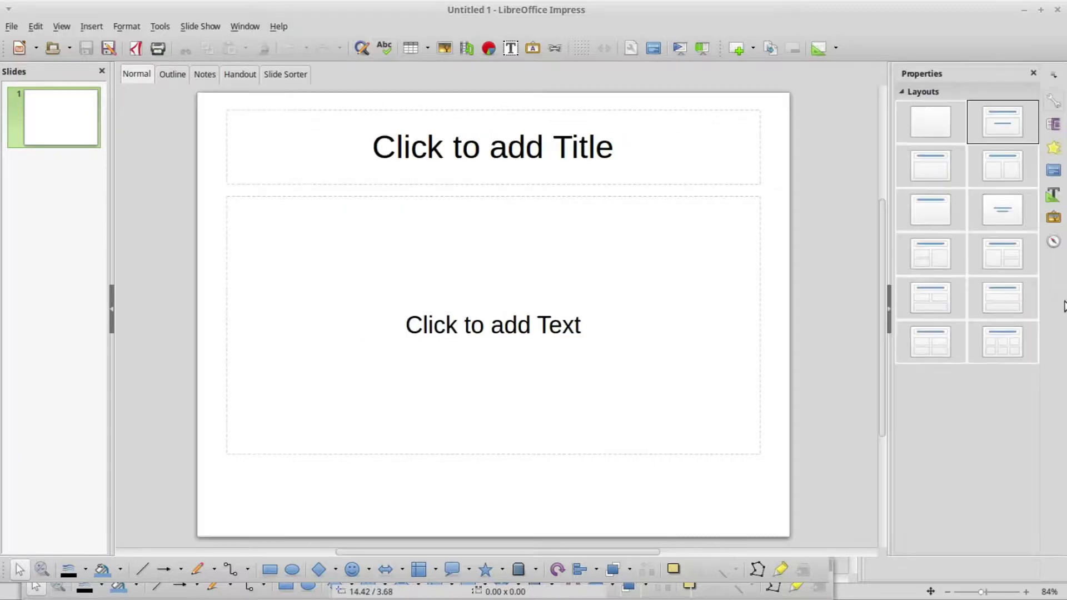
Collapse and reopen the Properties deck several times with its tab button.
left_click(1057, 104)
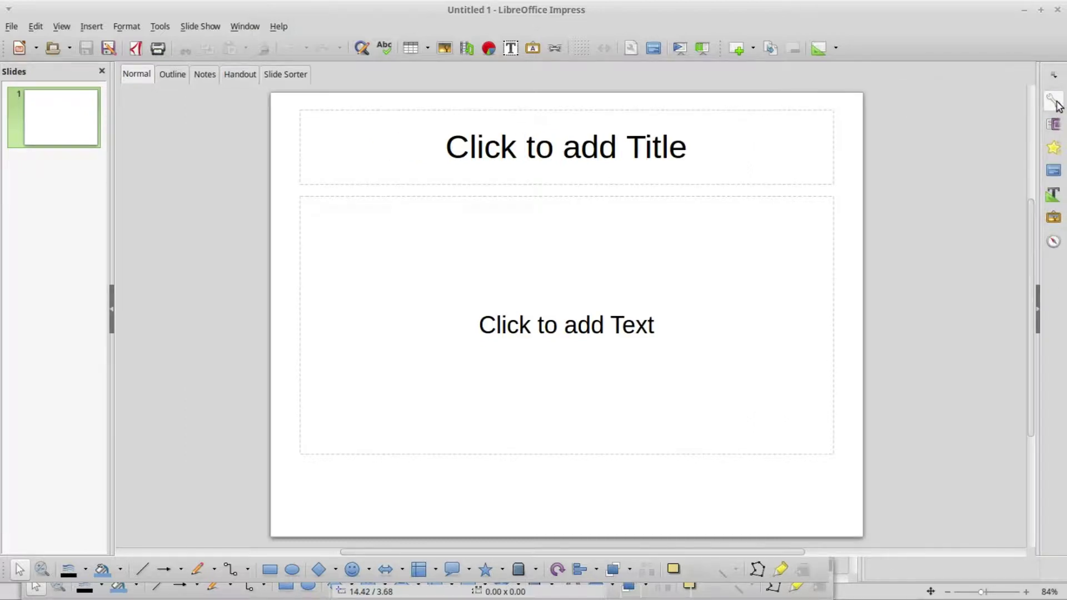
left_click(1057, 106)
left_click(1057, 105)
left_click(1057, 106)
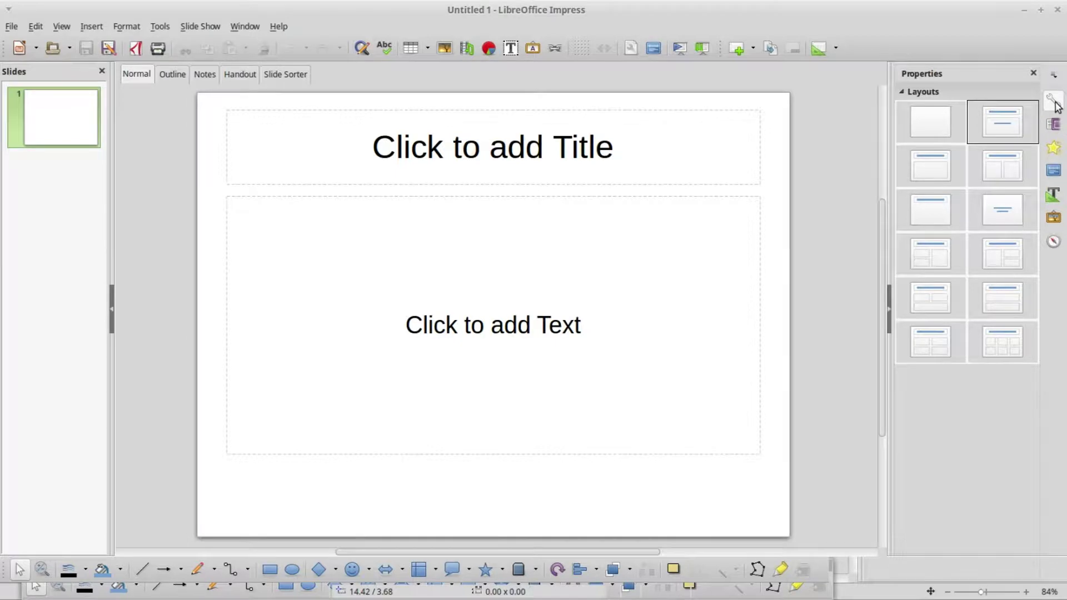
left_click(1057, 106)
left_click(1057, 105)
Drag the Properties deck title bar off the right edge to float the sidebar.
left_click_drag(961, 72, 1063, 168)
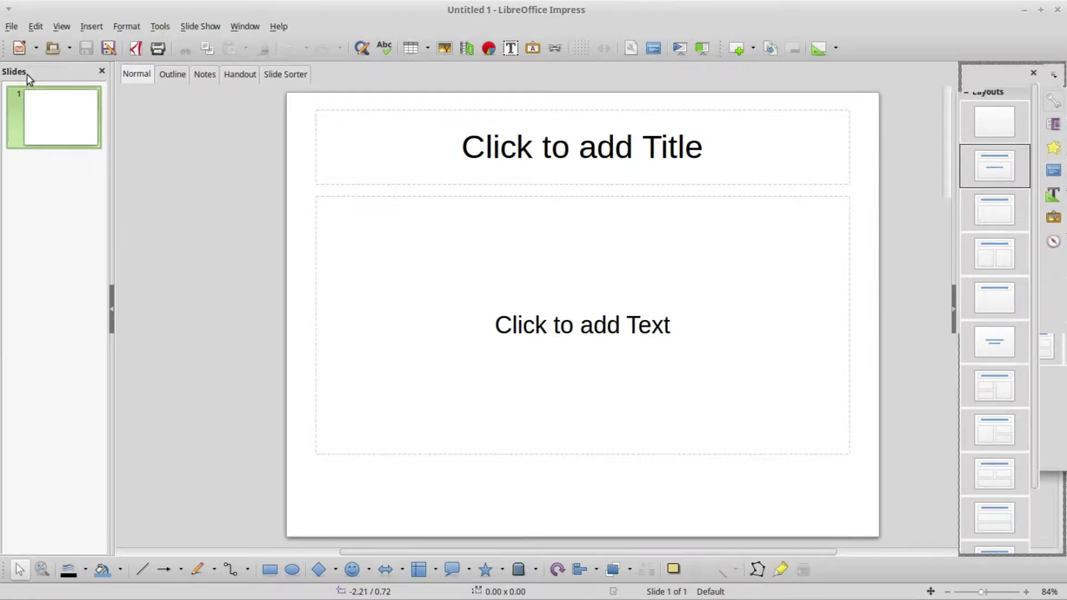
Hide and reshow the sidebar via View > Sidebar, then widen it to two layout columns.
left_click(60, 28)
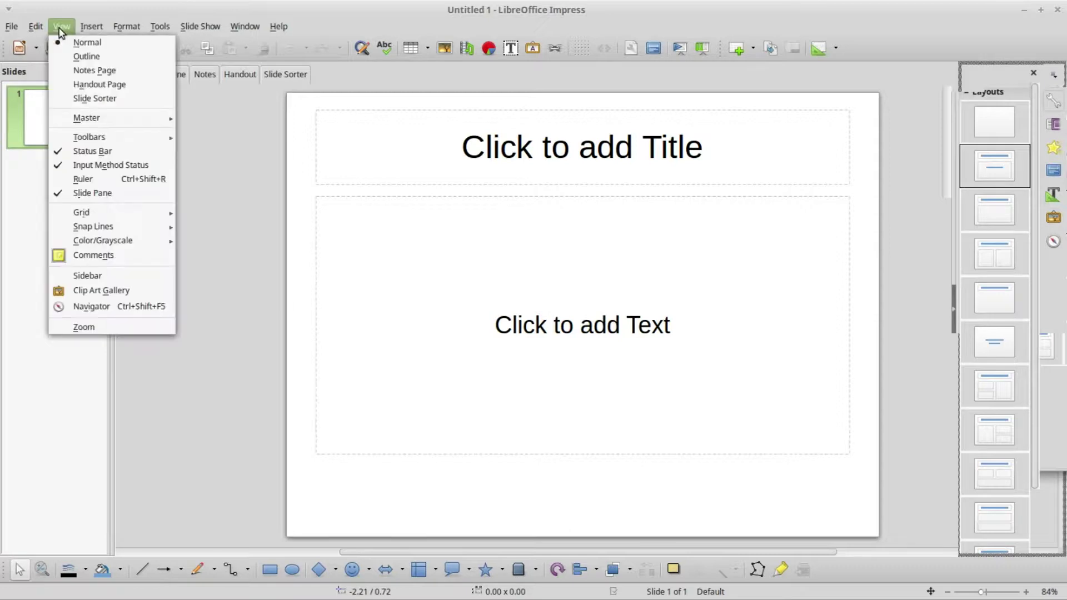
left_click(107, 278)
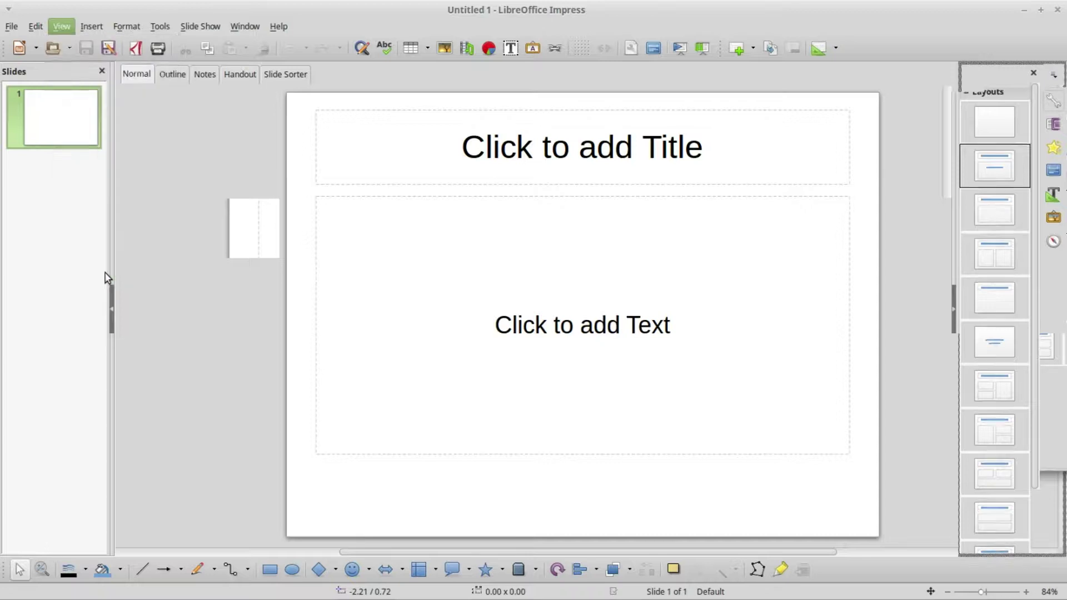
left_click(62, 28)
left_click(65, 277)
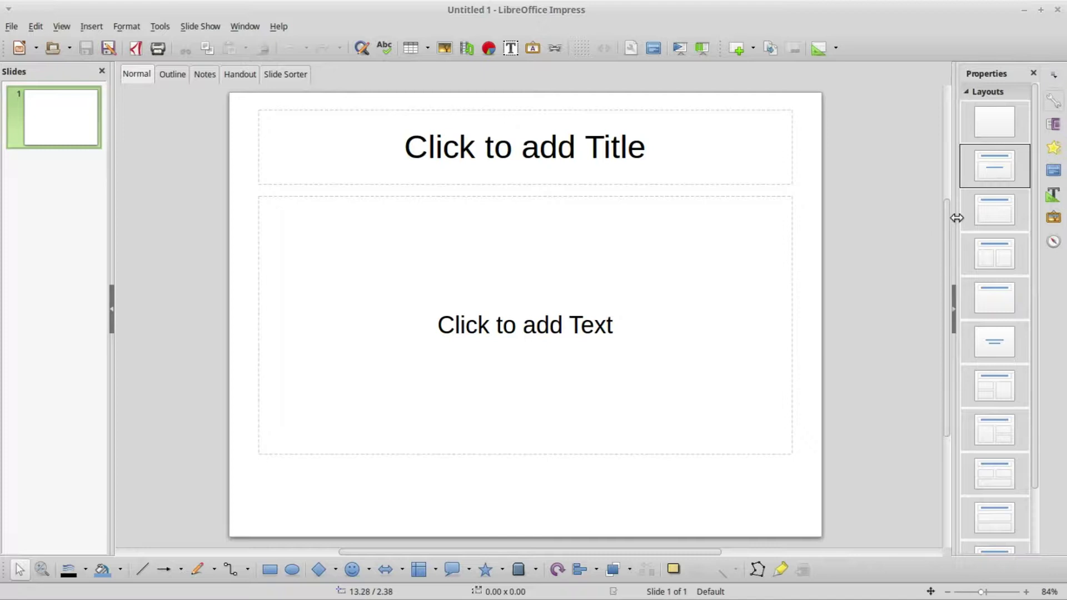
left_click_drag(956, 218, 891, 216)
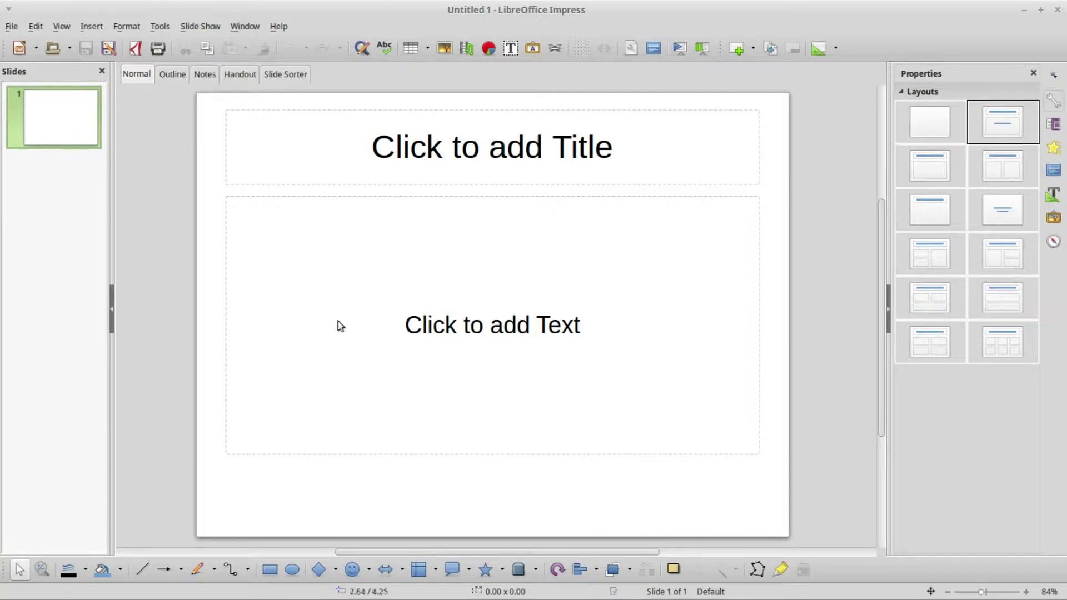
left_click(523, 146)
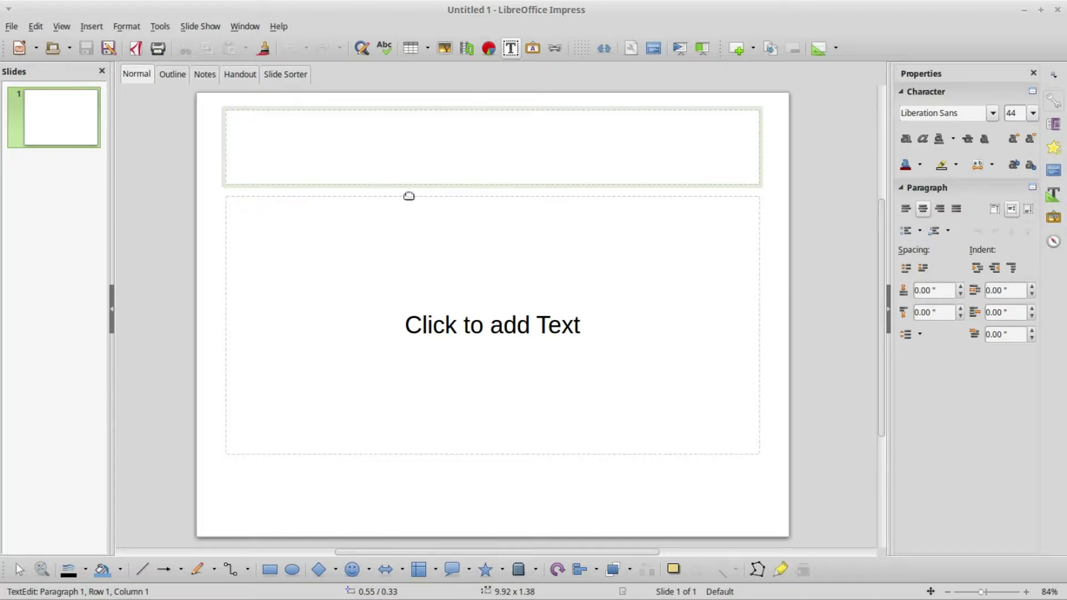
left_click(213, 221)
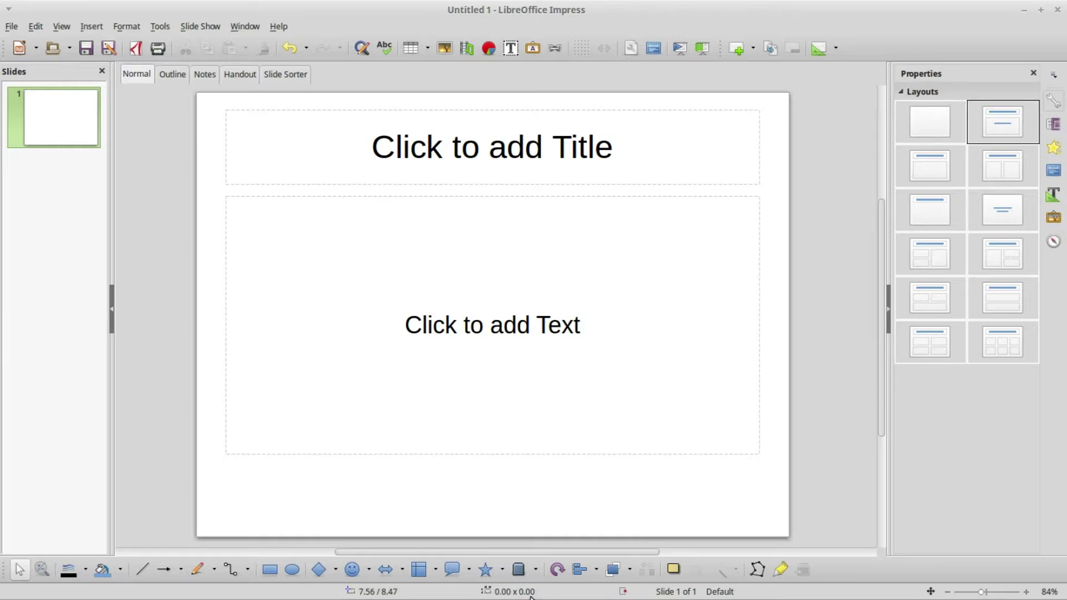
Enter the title placeholder, switch to the body text placeholder, then return to the title.
left_click(498, 150)
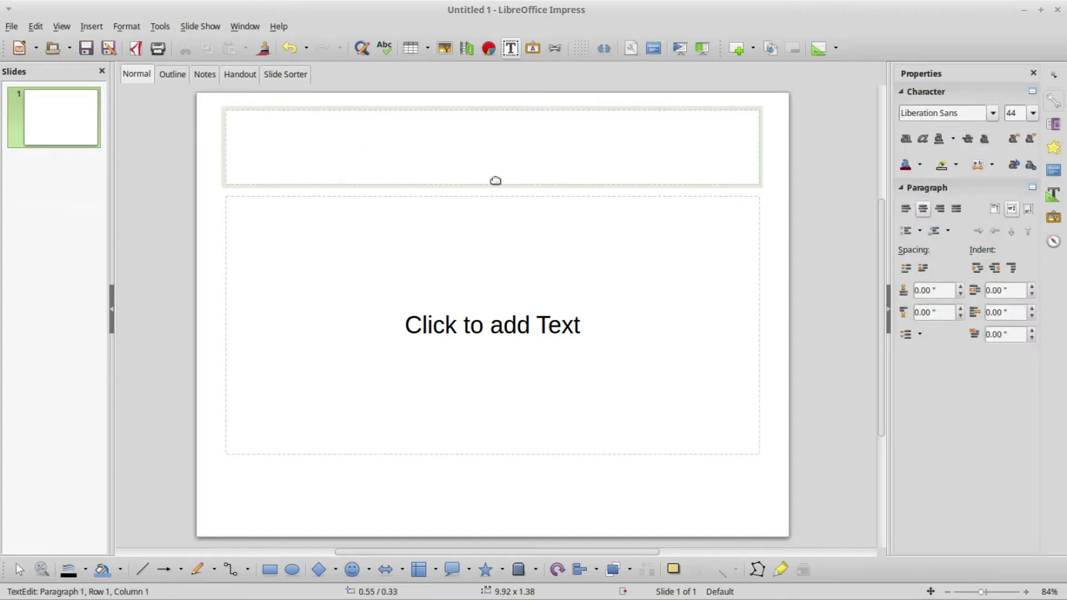
left_click(473, 326)
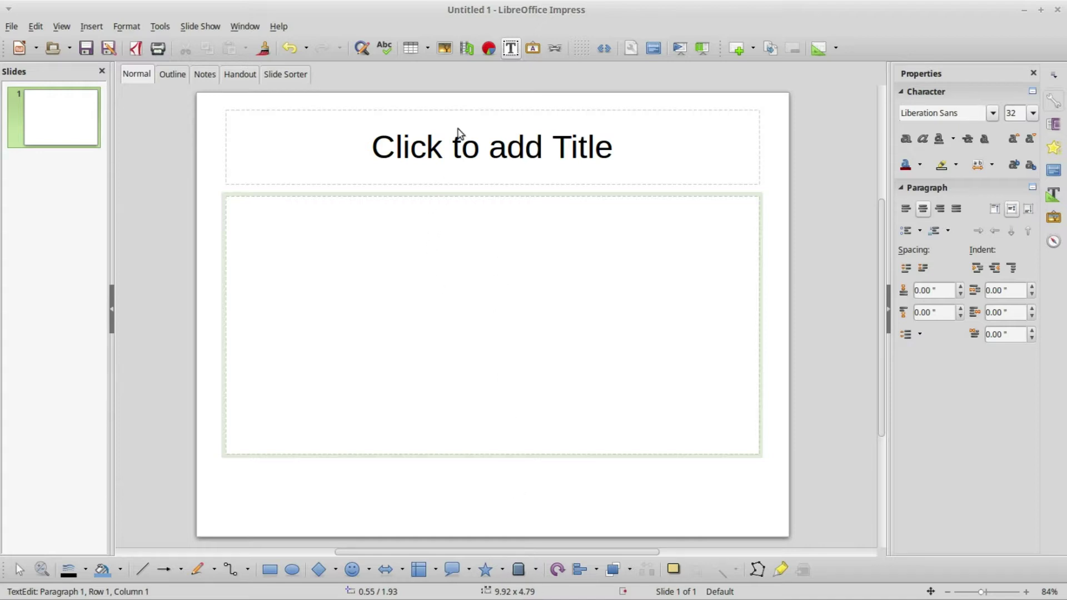
left_click(459, 136)
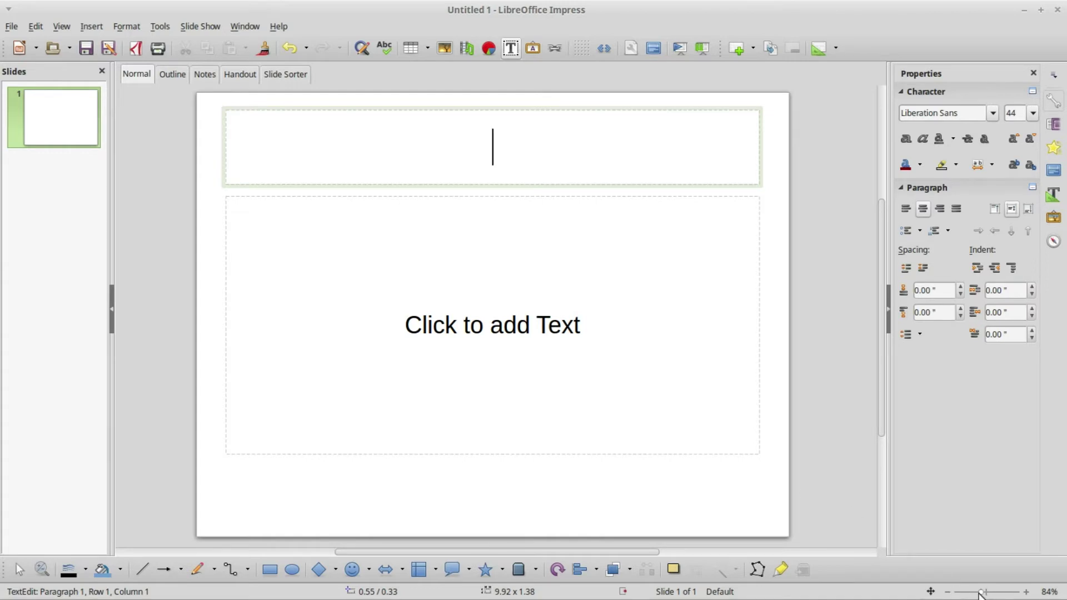
left_click(965, 592)
mouse_move(965, 593)
left_mouse_down()
mouse_move(955, 593)
mouse_move(1015, 595)
mouse_move(957, 595)
left_mouse_up()
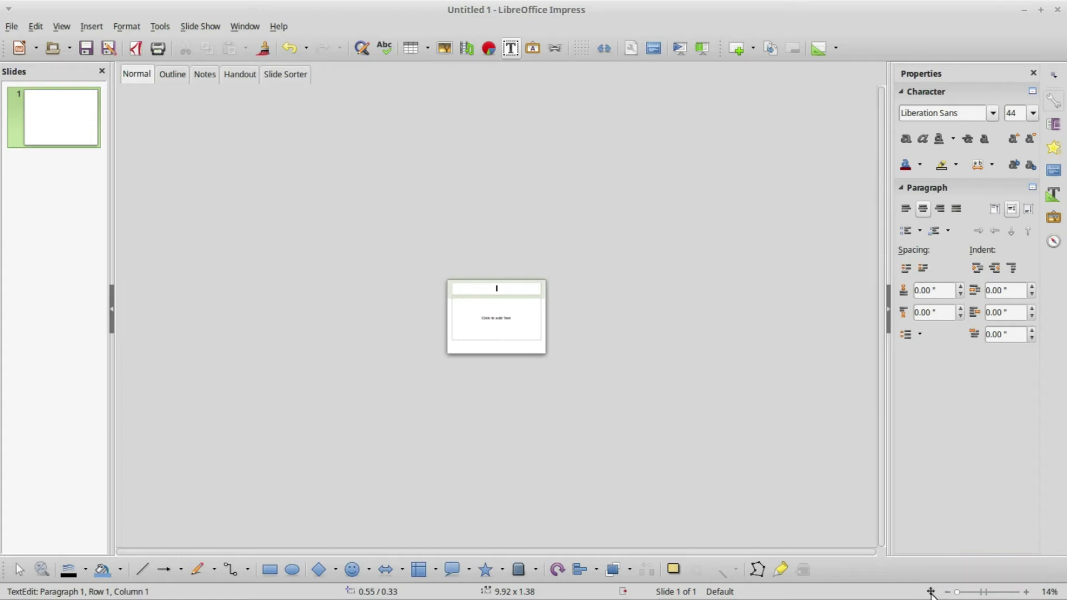
left_click(931, 592)
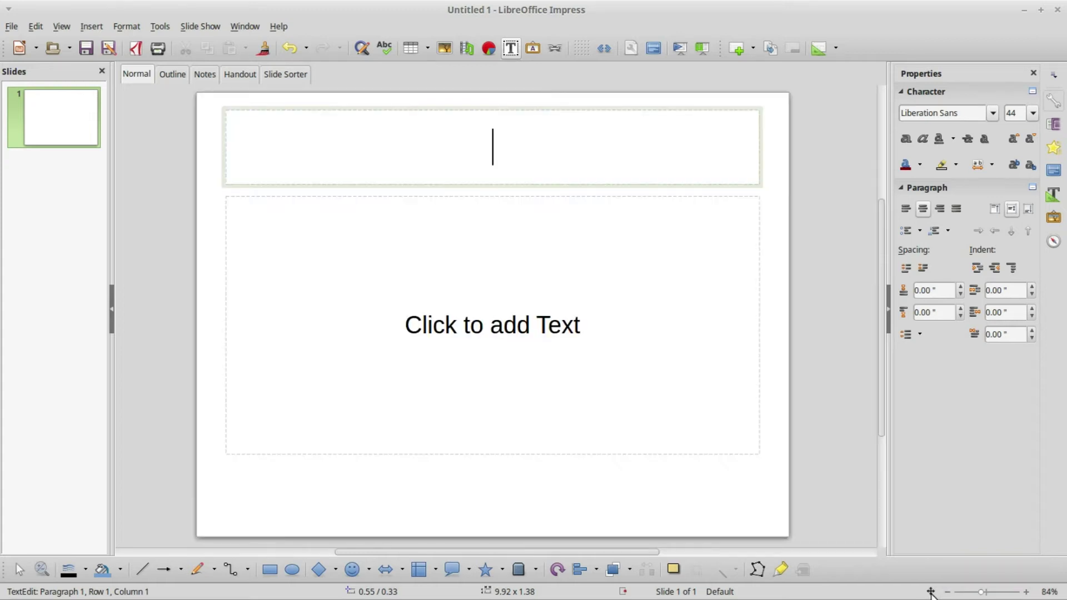